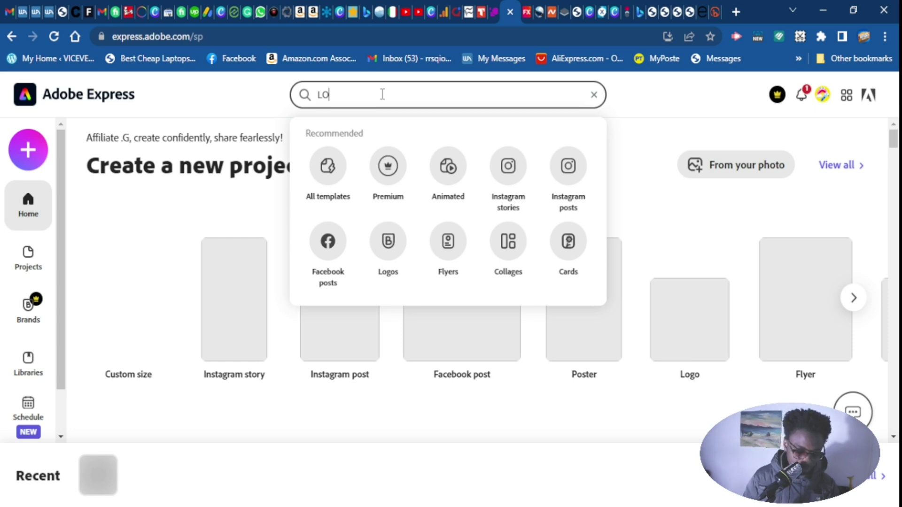
# - Search the templates for "LOGO" and start a project from the Pup And Petz business logo template
pyautogui.write('GO')
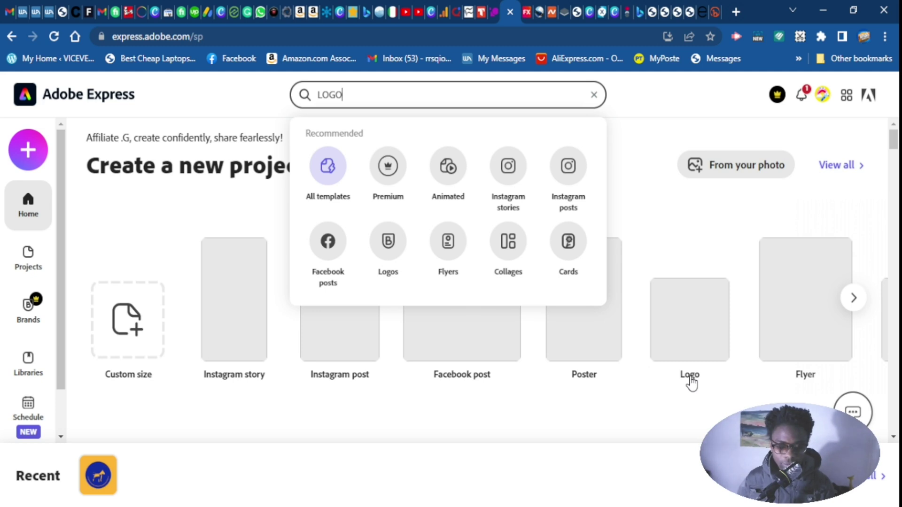
pyautogui.press('Return')
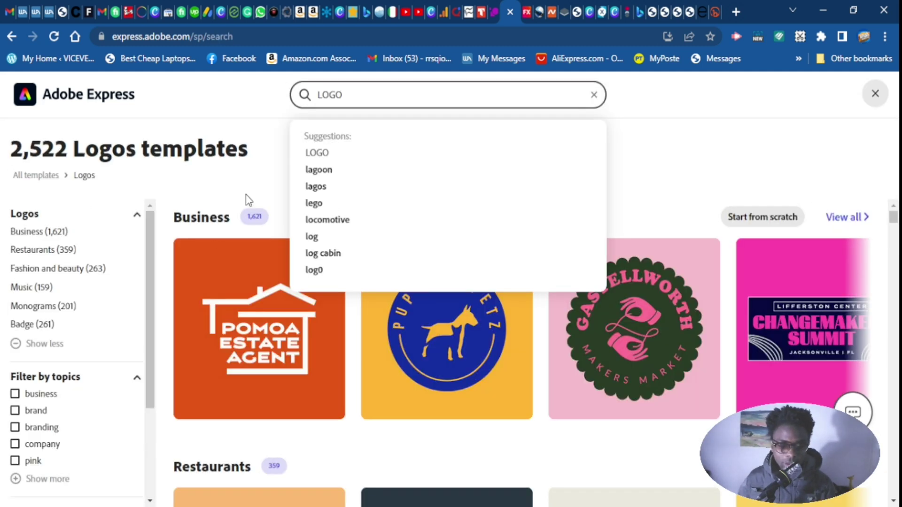
pyautogui.click(248, 200)
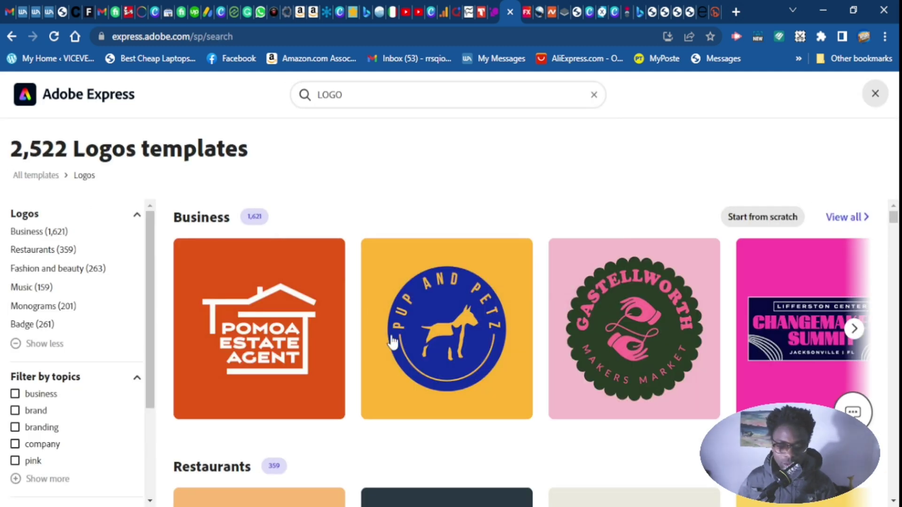
pyautogui.scroll(-1, 540, 348)
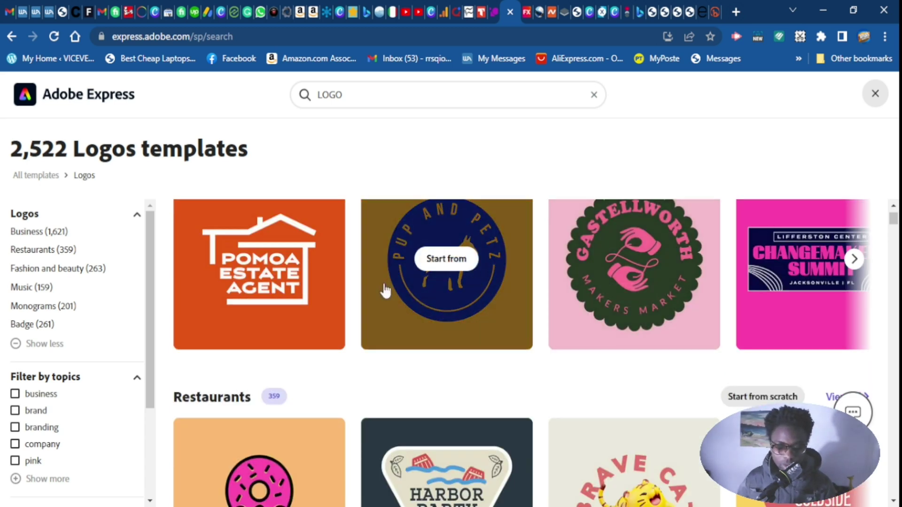
pyautogui.click(432, 298)
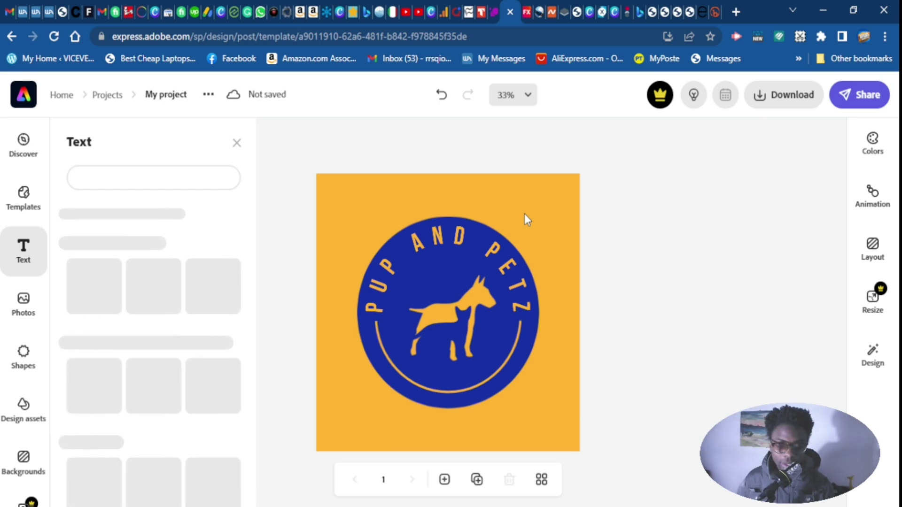
# - Change the logo's background color to the palette's dark blue, #152FA3
pyautogui.click(524, 213)
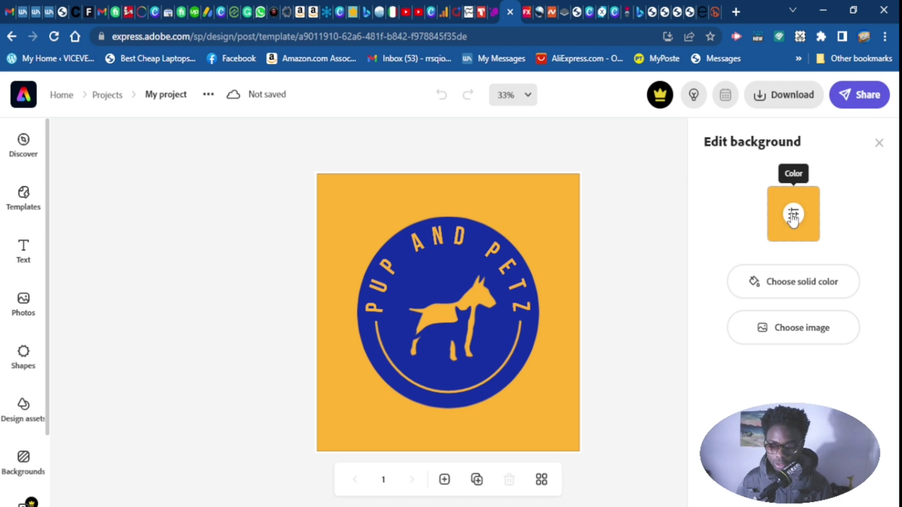
pyautogui.click(793, 215)
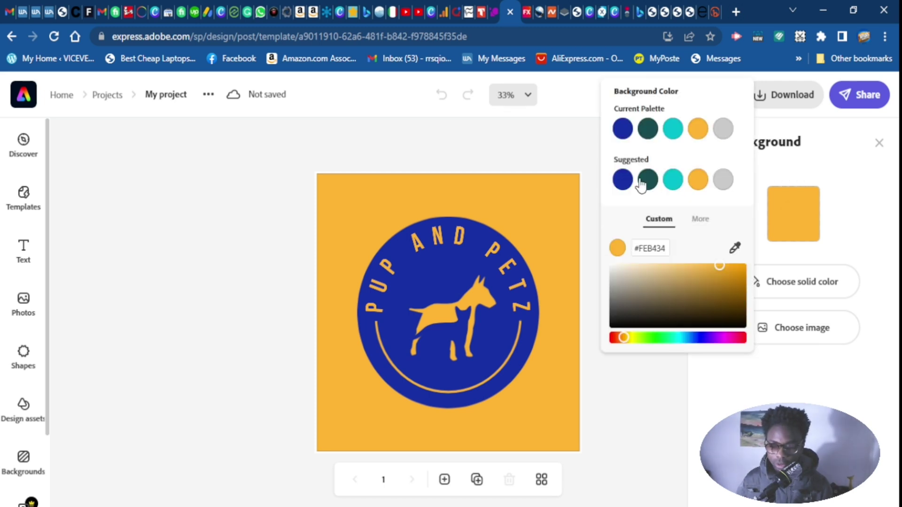
pyautogui.click(622, 128)
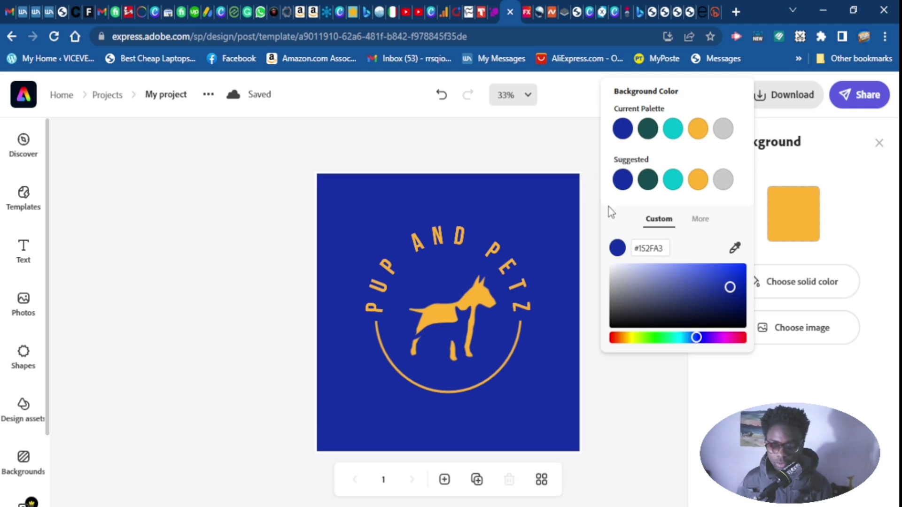
# - Replace the curved text above the dog in the logo group with "Essential pet guide"
pyautogui.click(379, 281)
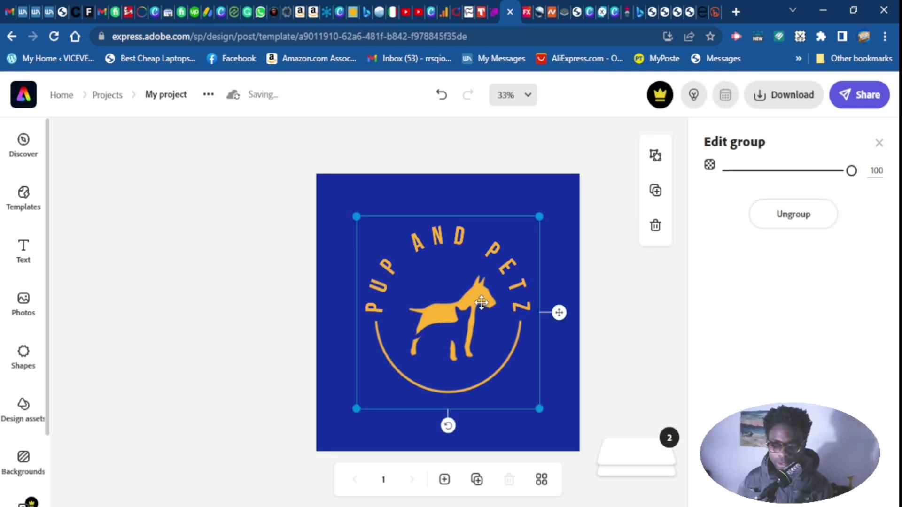
pyautogui.click(515, 277)
pyautogui.click(498, 257)
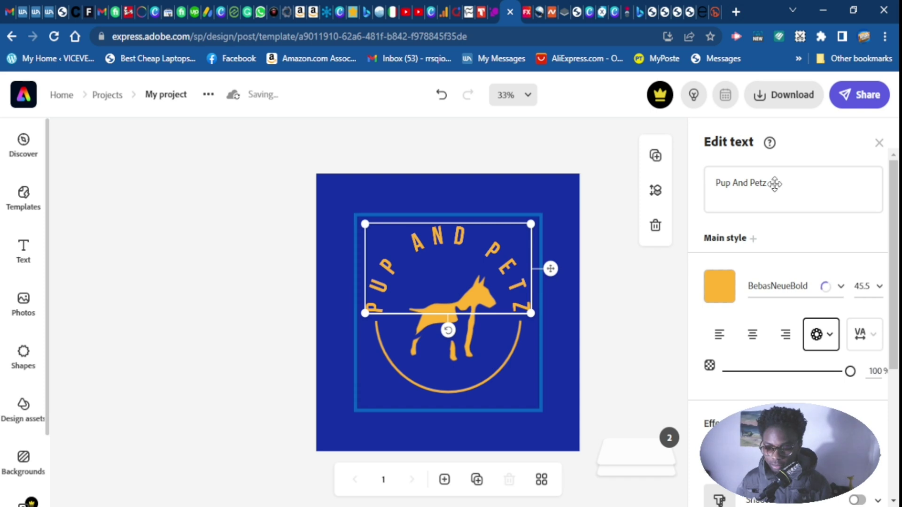
pyautogui.click(764, 184)
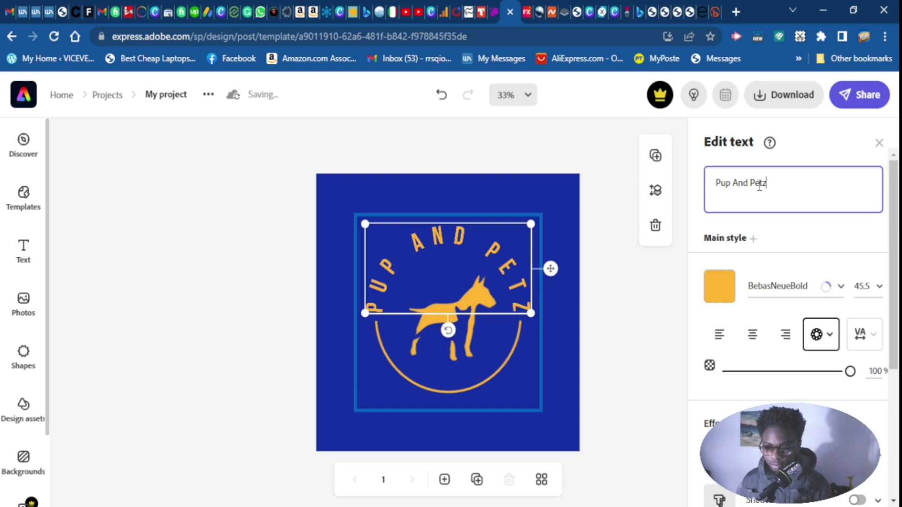
pyautogui.moveTo(719, 188); pyautogui.dragTo(779, 188)
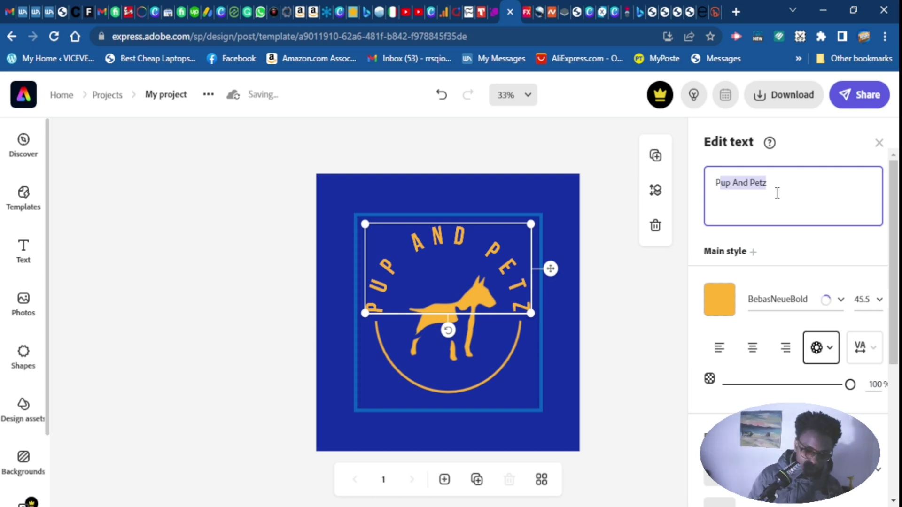
pyautogui.press('BackSpace')
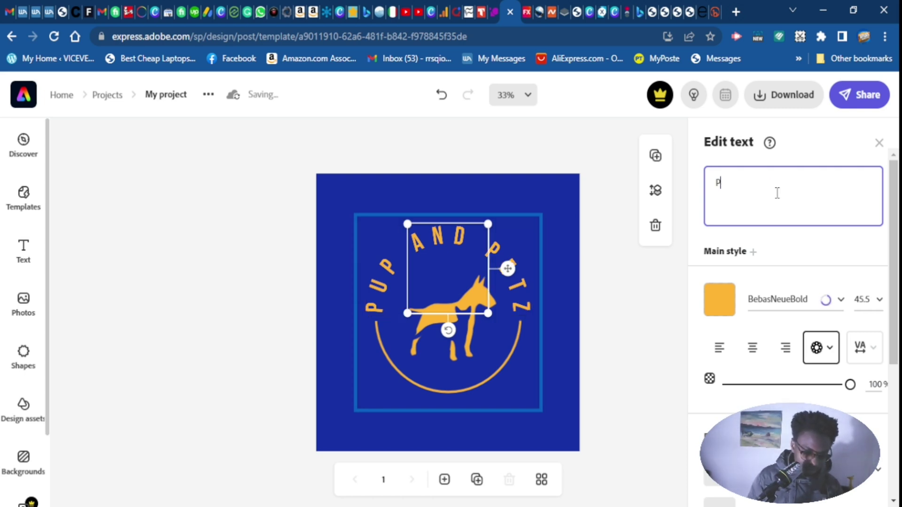
pyautogui.press('BackSpace')
pyautogui.write('Essential pet guide')
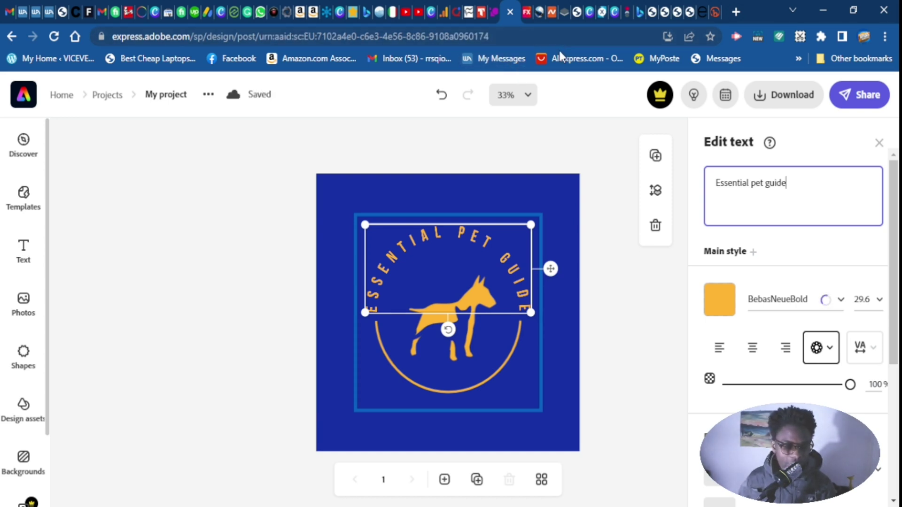
# - Switch to Canva and search its templates for "logo"
pyautogui.click(589, 11)
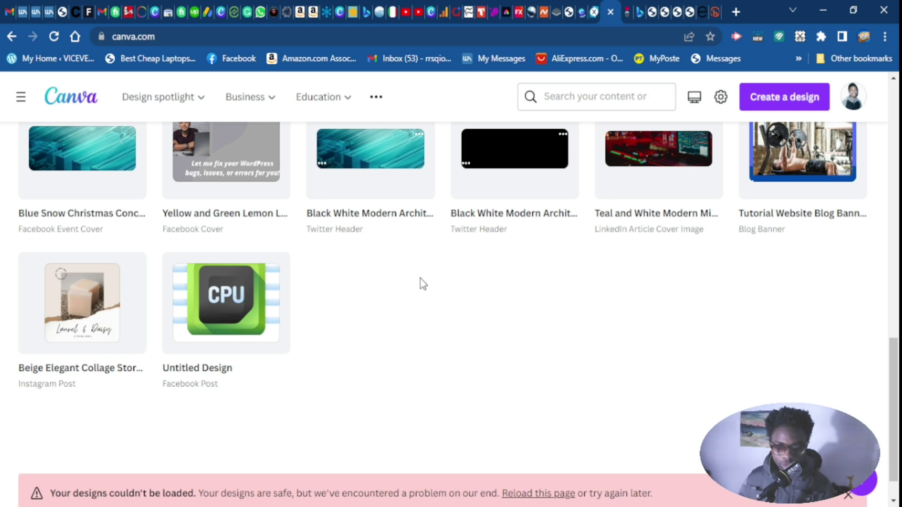
pyautogui.click(580, 97)
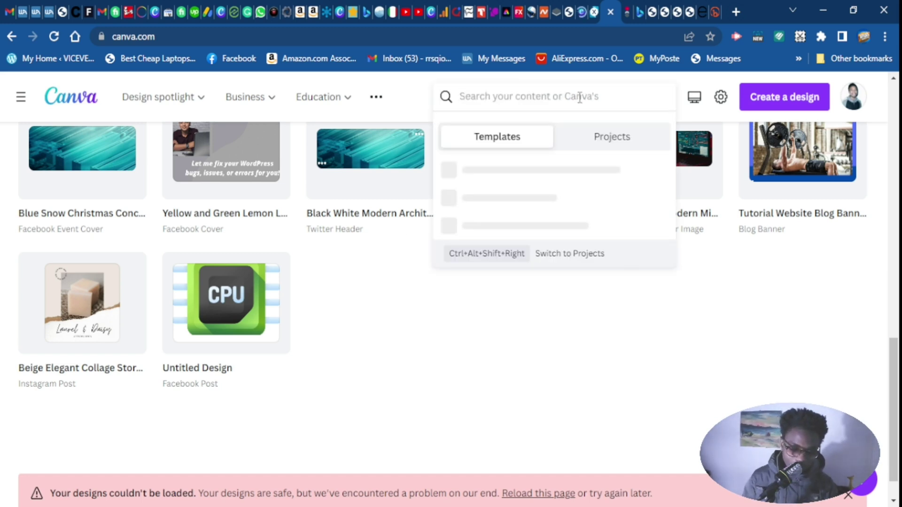
pyautogui.write('logo')
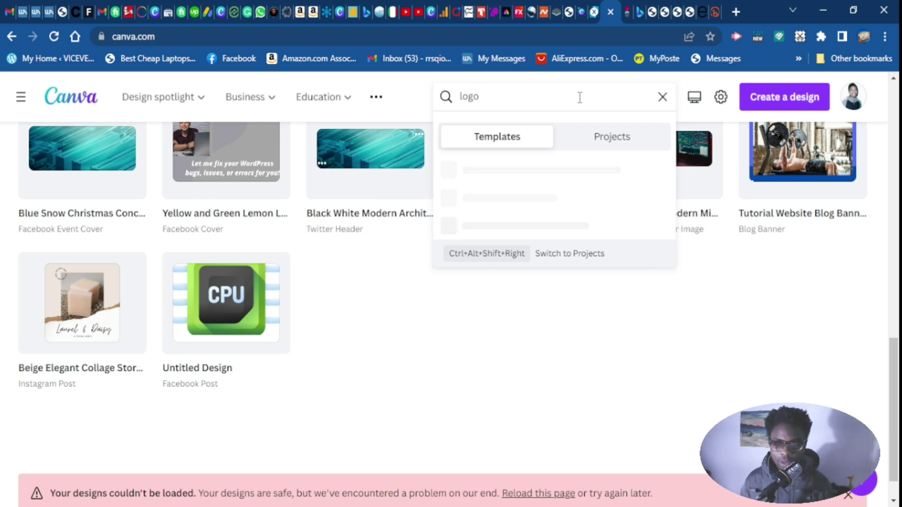
pyautogui.press('Return')
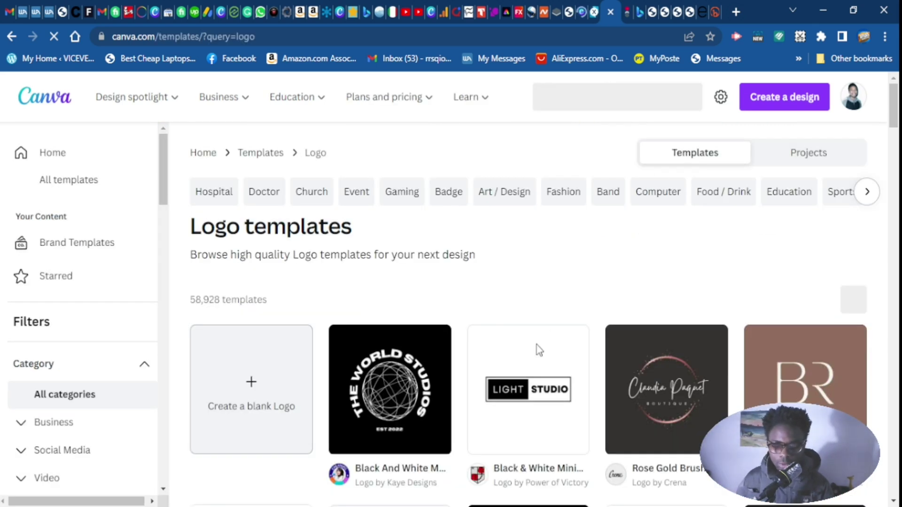
# - Customize the Brown & Beige Aesthetic Minimalist Font Initials Logo template and change its background color to red
pyautogui.click(803, 394)
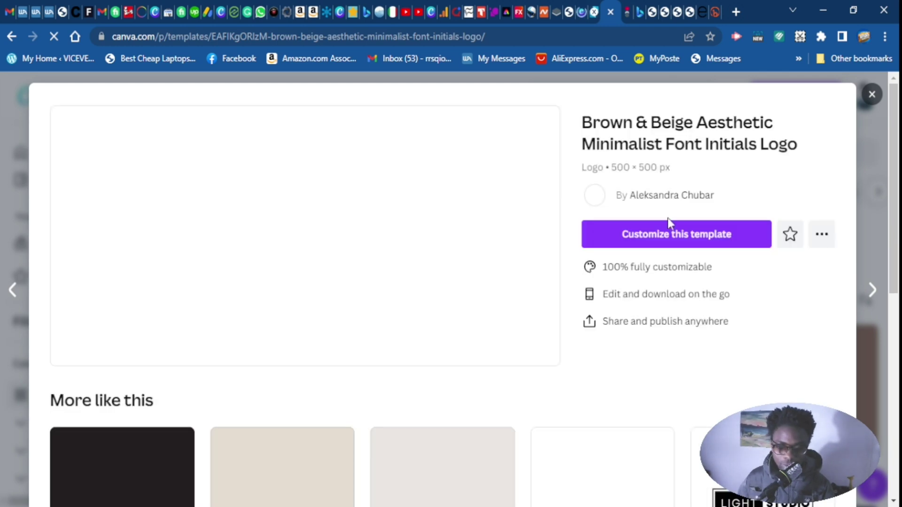
pyautogui.click(664, 239)
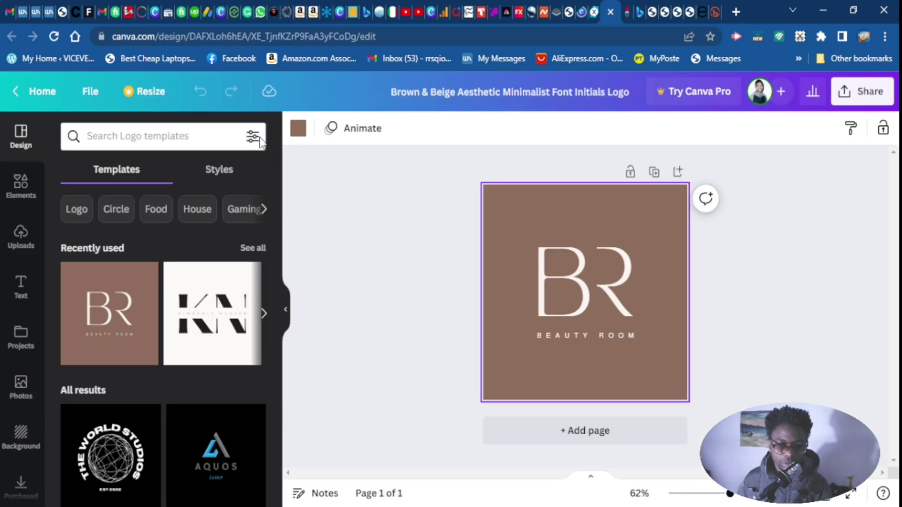
pyautogui.click(297, 134)
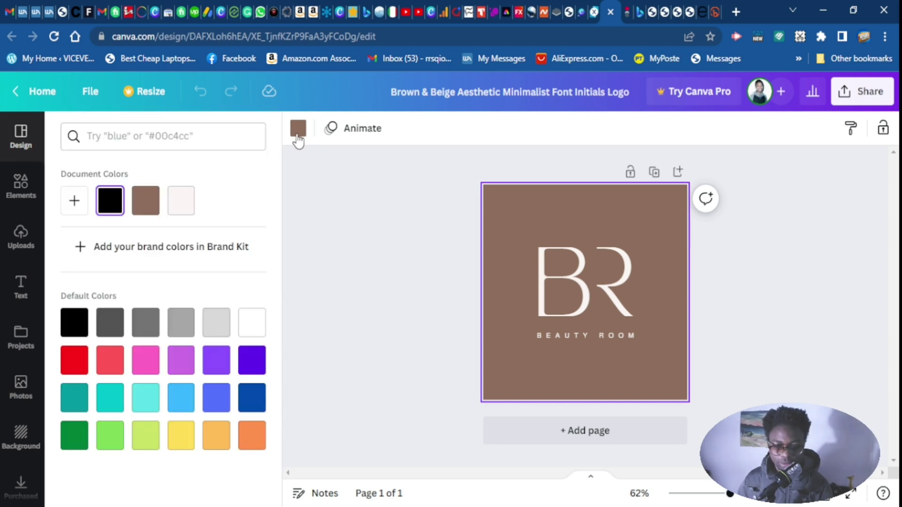
pyautogui.click(75, 368)
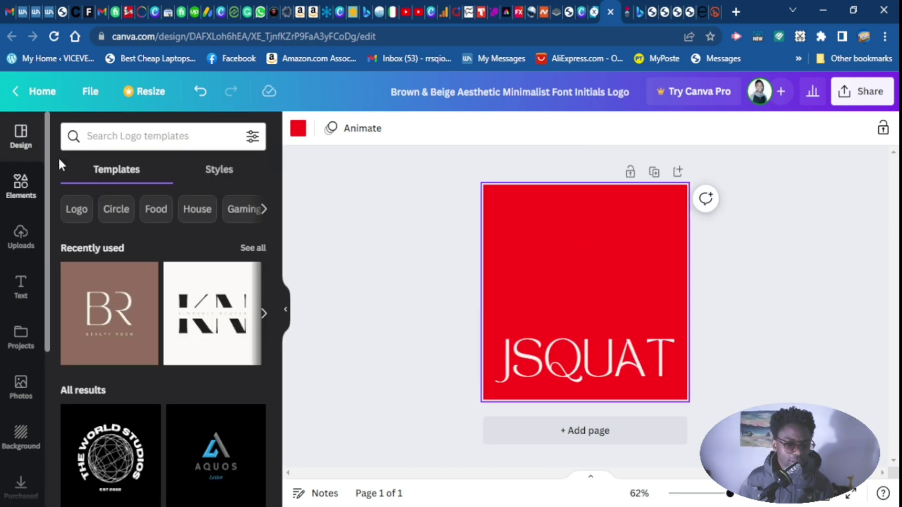
# - Add the fist-and-barbell graphic from the "fitness" elements, enlarge it to nearly the full logo width and place it above the JSQUAT text
pyautogui.click(19, 188)
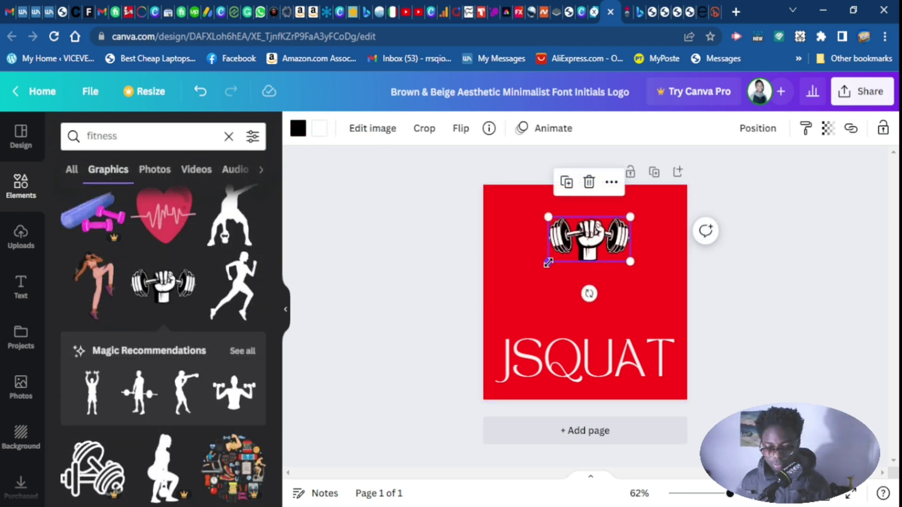
pyautogui.moveTo(548, 261); pyautogui.dragTo(489, 296)
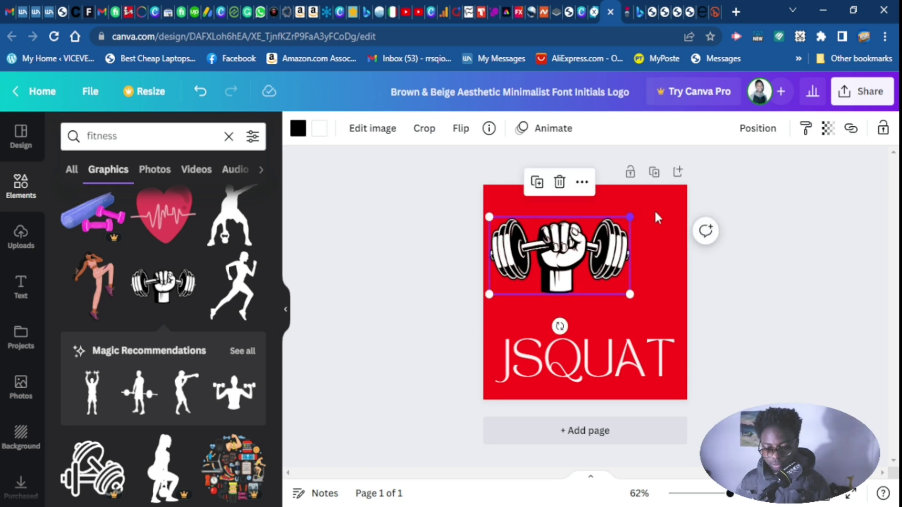
pyautogui.moveTo(630, 217); pyautogui.dragTo(685, 186)
pyautogui.moveTo(602, 263); pyautogui.dragTo(603, 282)
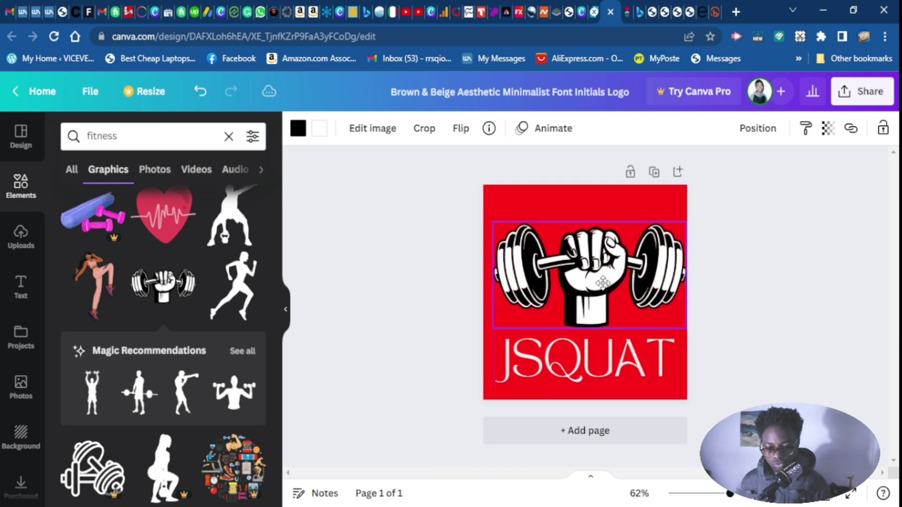
pyautogui.click(715, 213)
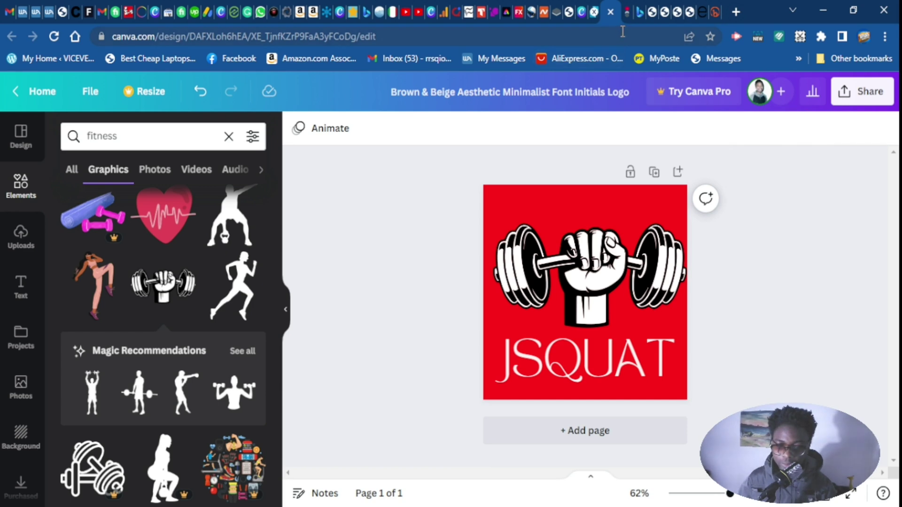
# - Switch to Pixlr X, wait for the unresponsive page to load and go to its start page
pyautogui.click(595, 11)
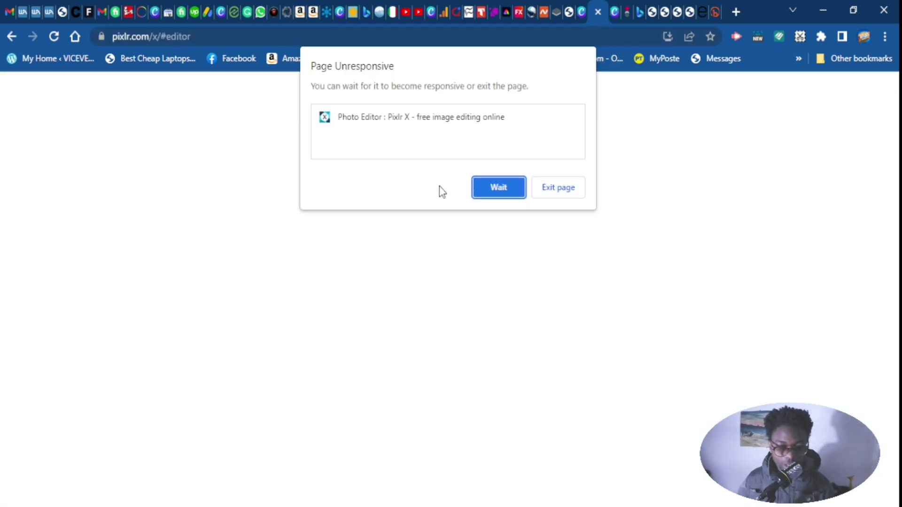
pyautogui.click(507, 192)
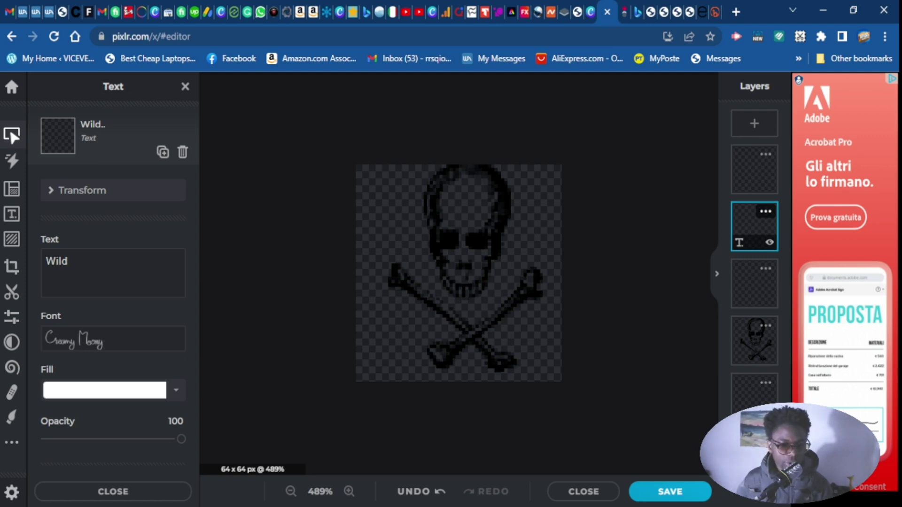
pyautogui.scroll(-4, 723, 174)
pyautogui.scroll(3, 723, 174)
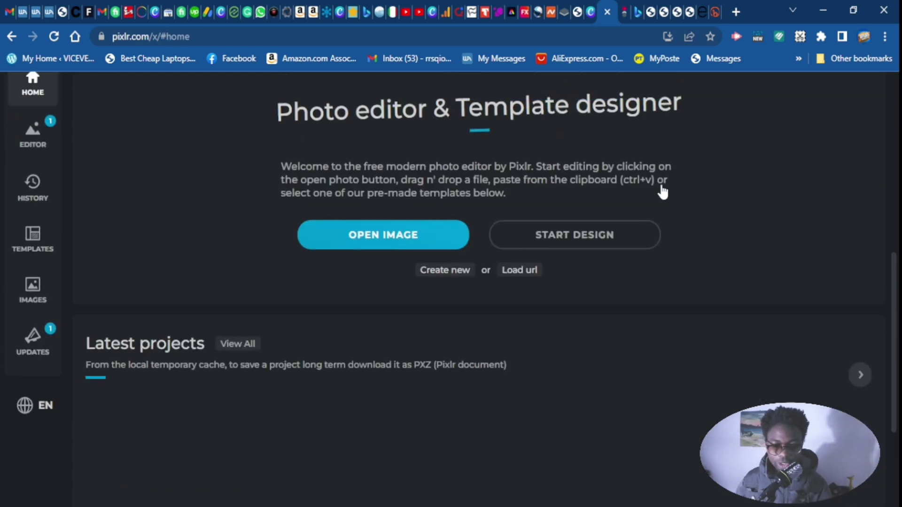
# - Create a new blank 1024 x 1024 px canvas from the Icon 1024 web preset
pyautogui.click(440, 278)
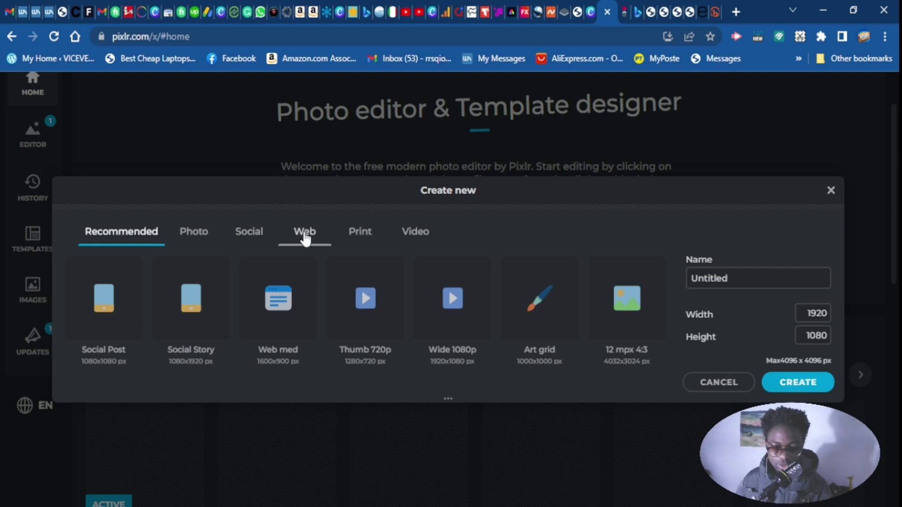
pyautogui.click(305, 239)
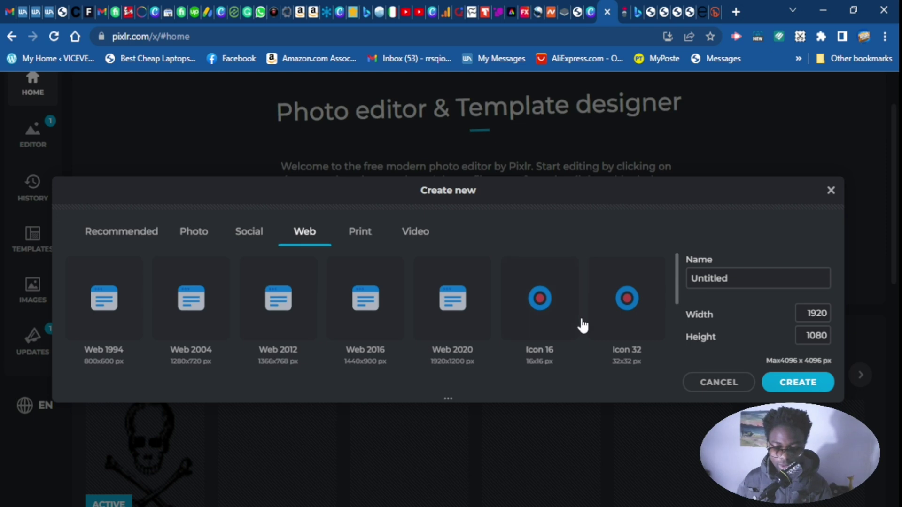
pyautogui.scroll(-2, 559, 352)
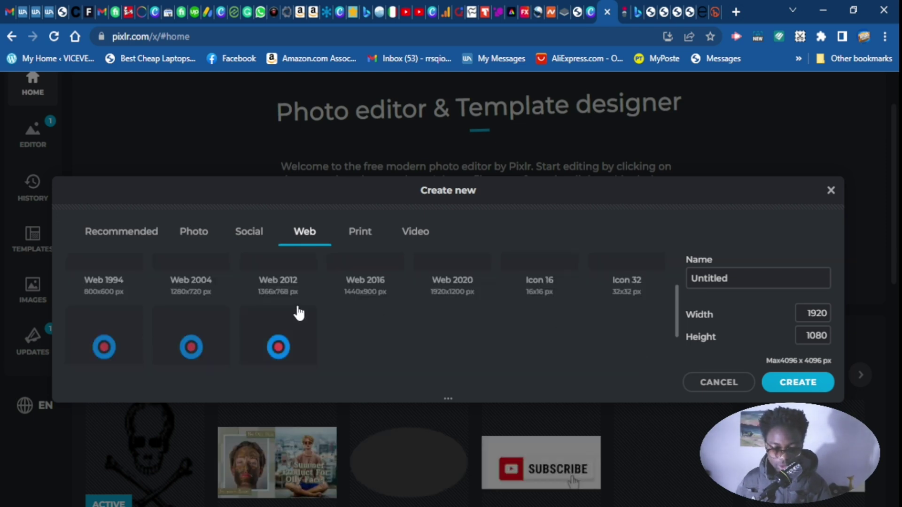
pyautogui.scroll(1, 442, 329)
pyautogui.scroll(-1, 554, 343)
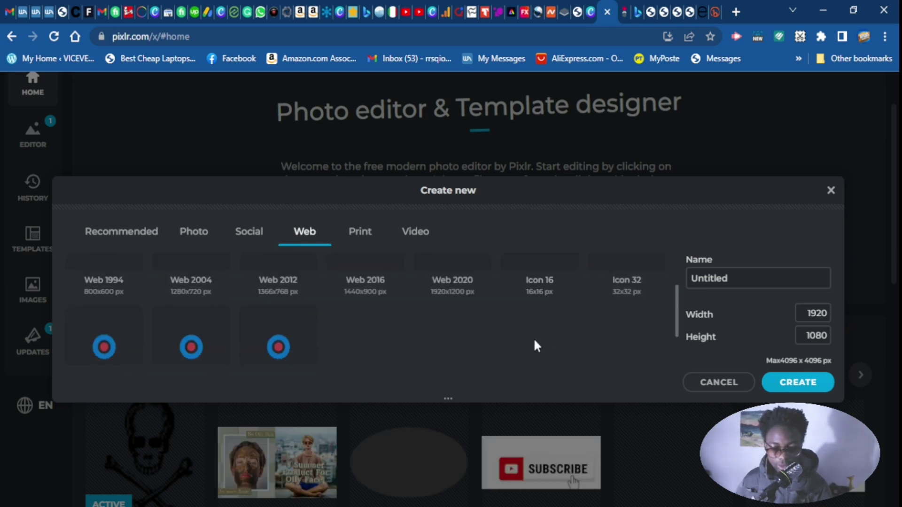
pyautogui.scroll(1, 535, 346)
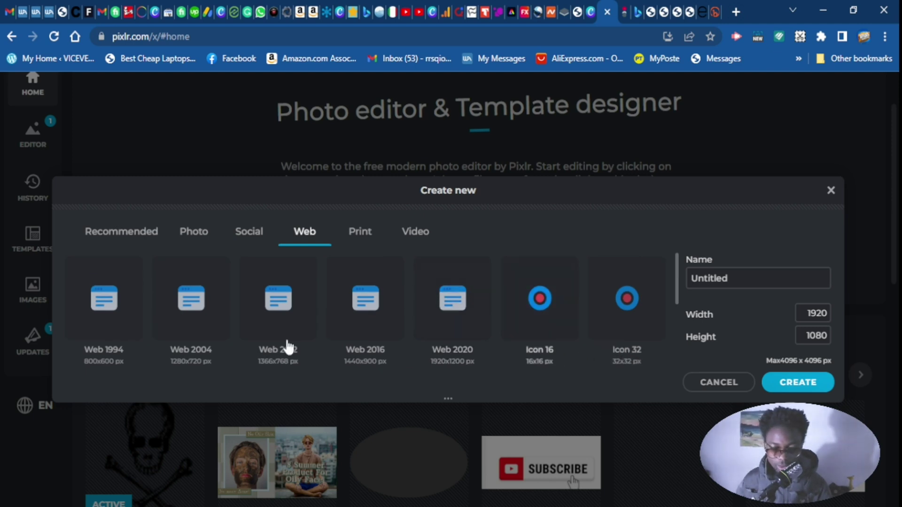
pyautogui.scroll(-1, 620, 357)
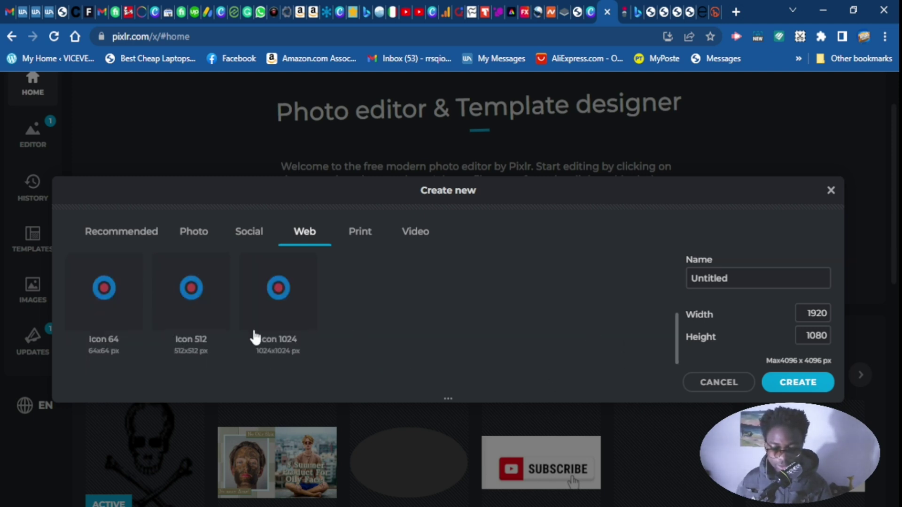
pyautogui.click(270, 347)
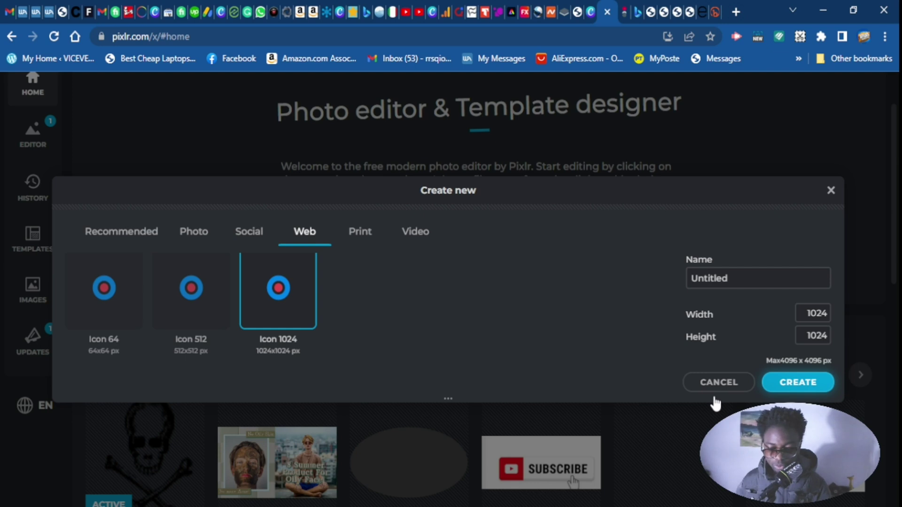
pyautogui.click(797, 382)
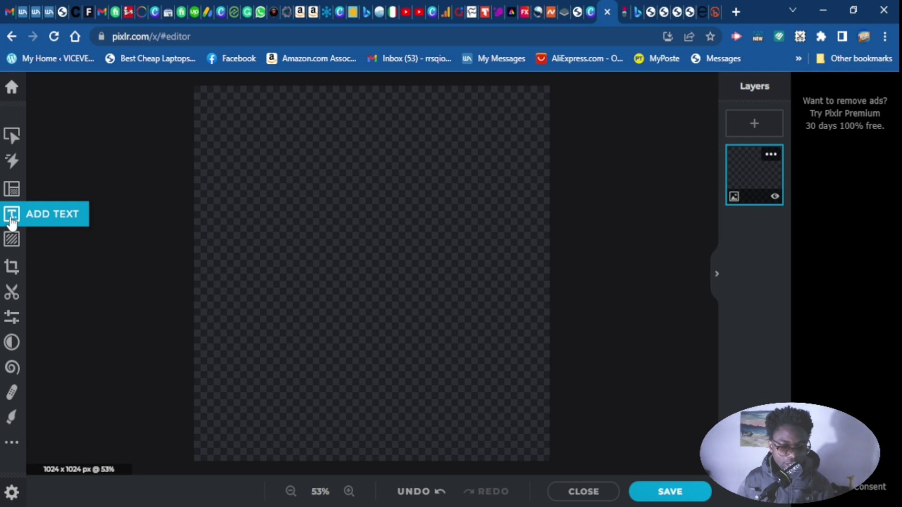
# - Open the Add Text tool to view its ready-made text designs beside the blank canvas
pyautogui.click(12, 219)
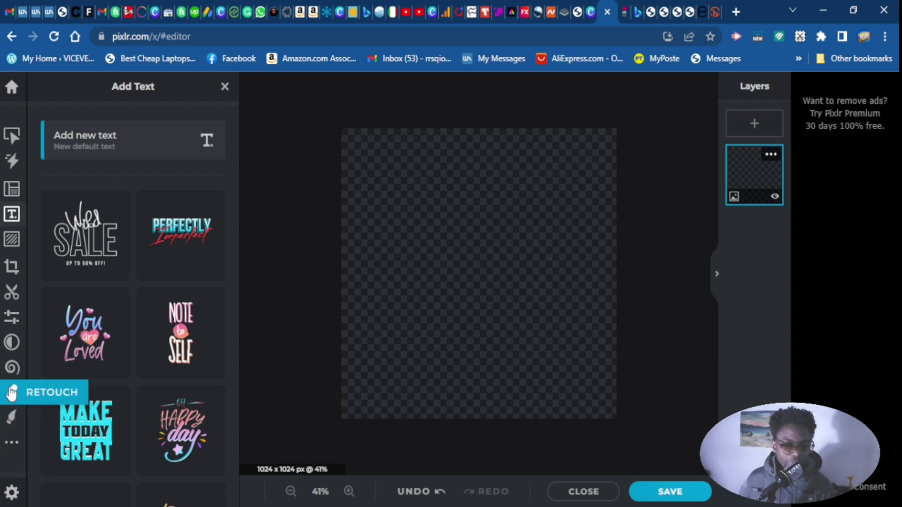
pyautogui.scroll(-1, 546, 207)
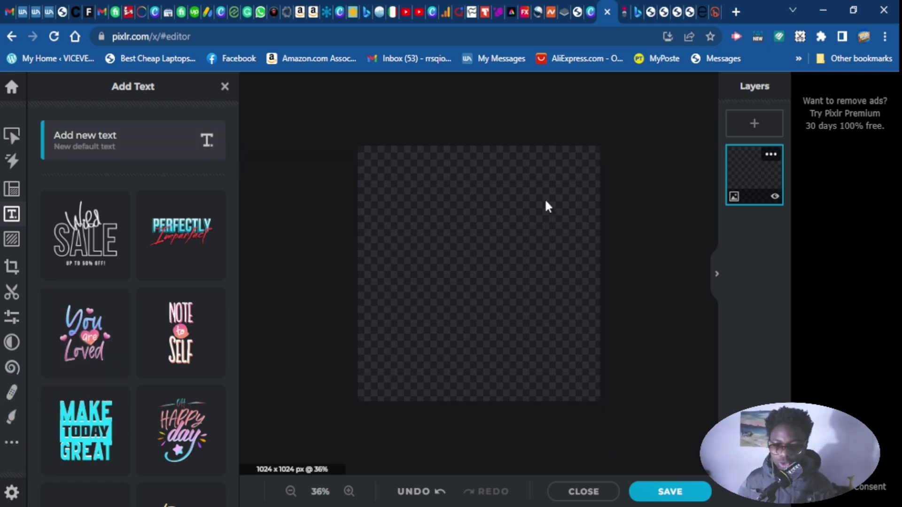
pyautogui.scroll(3, 557, 193)
pyautogui.scroll(-2, 585, 187)
pyautogui.scroll(1, 662, 176)
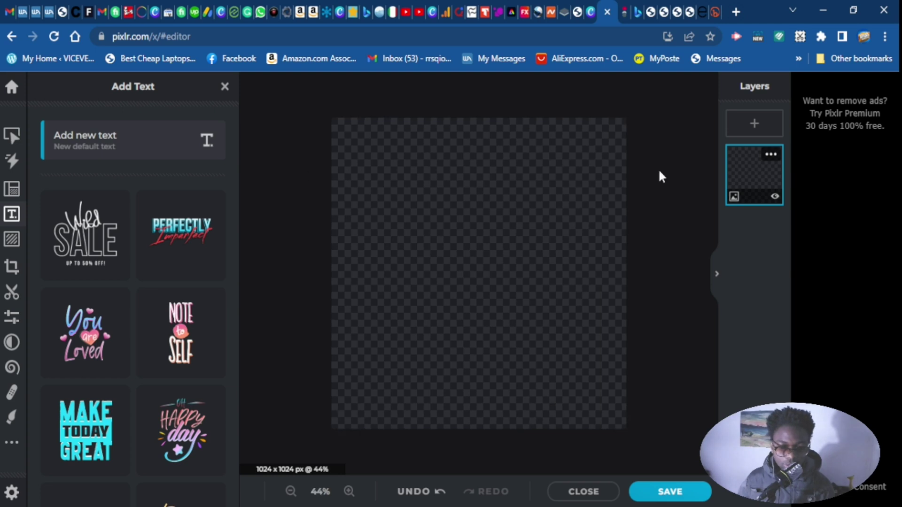
pyautogui.scroll(1, 661, 176)
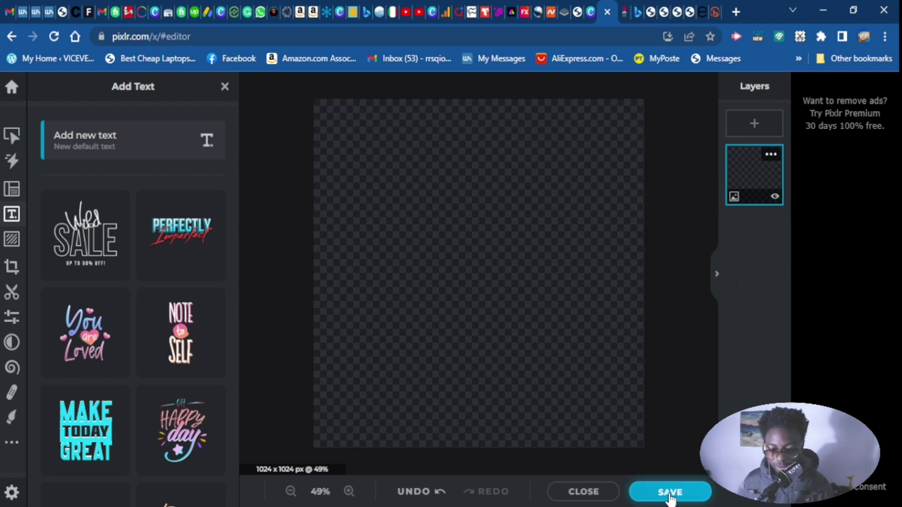
# - Open the save options for the 1024 x 1024 px canvas
pyautogui.click(670, 492)
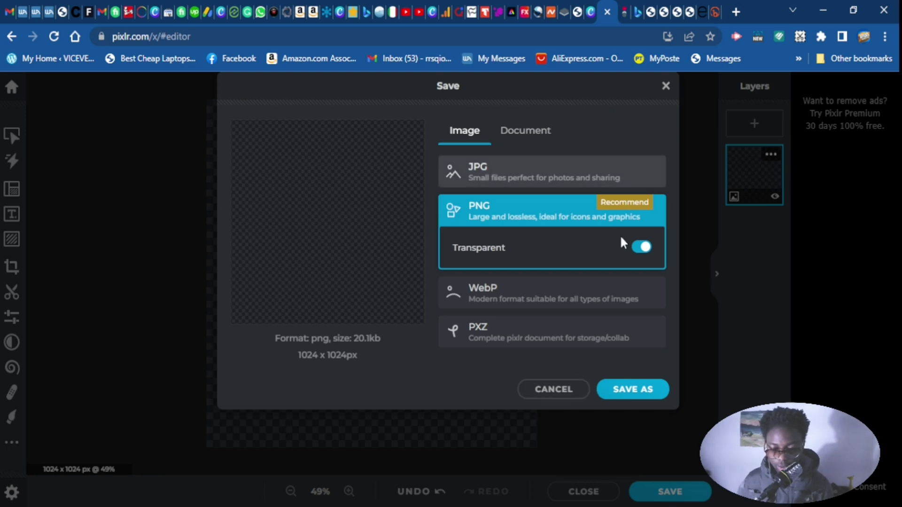